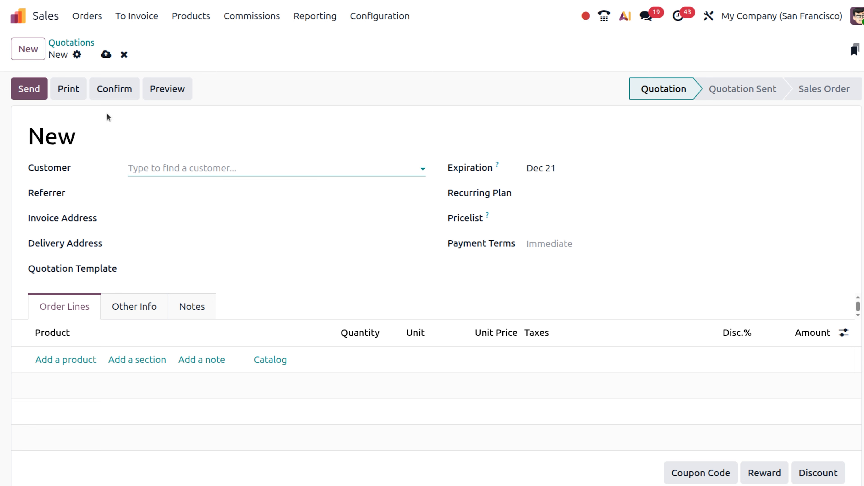
- Set the new quotation's customer to Deco Addict and its payment terms to Immediate Payment
left_click(166, 169)
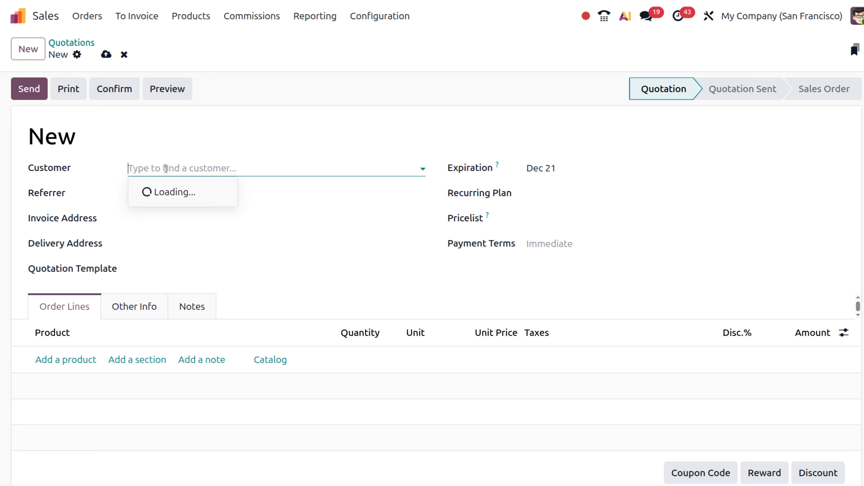
left_click(173, 210)
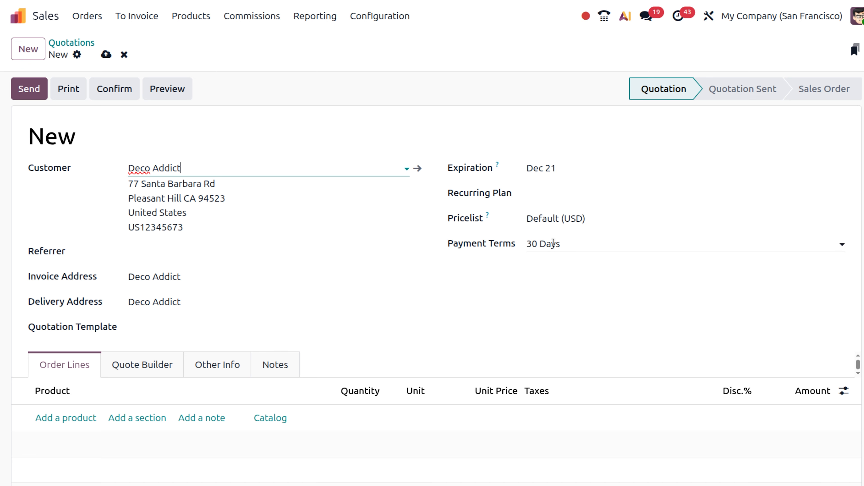
left_click(559, 236)
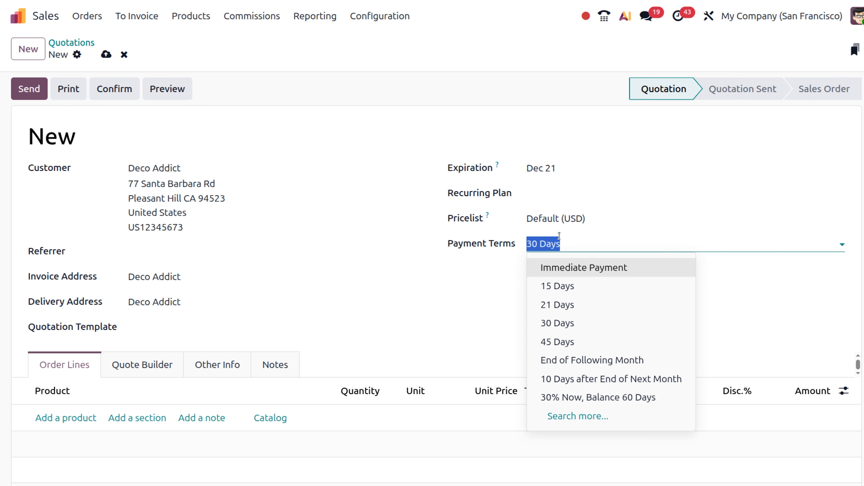
left_click(564, 267)
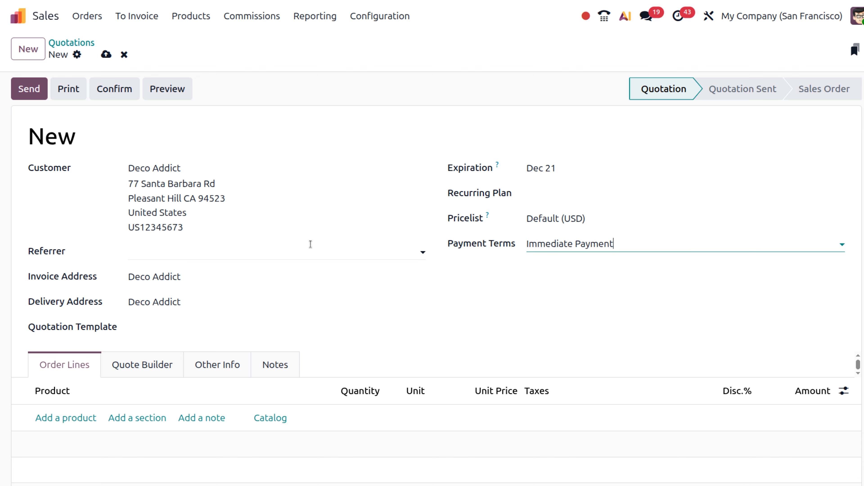
- Add an order line for 5 units of Acoustic Bloc Screens in the black color variant
scroll(310, 244, "down", 5)
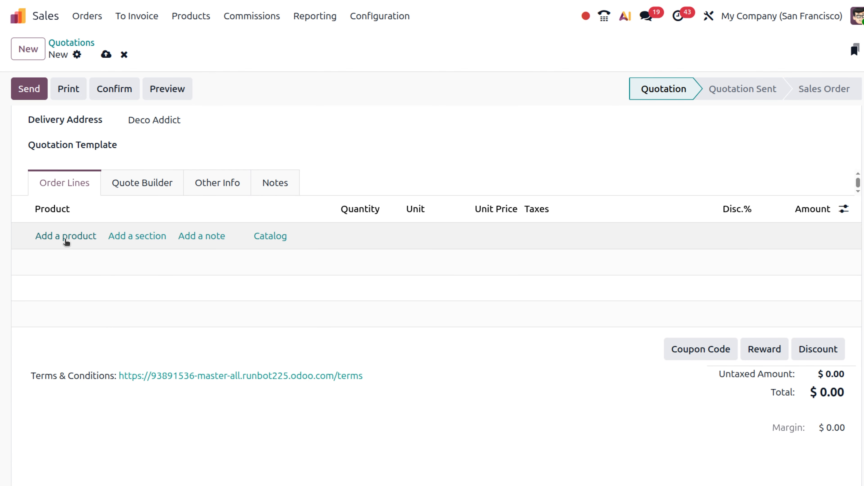
left_click(66, 238)
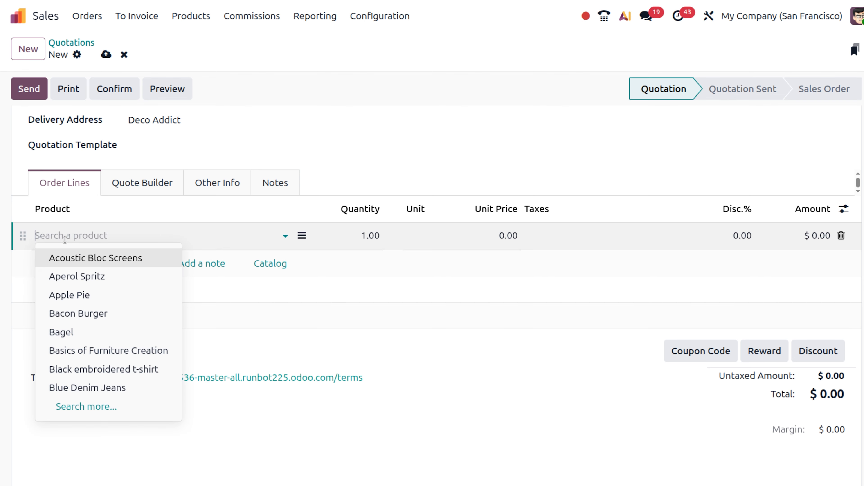
left_click(68, 261)
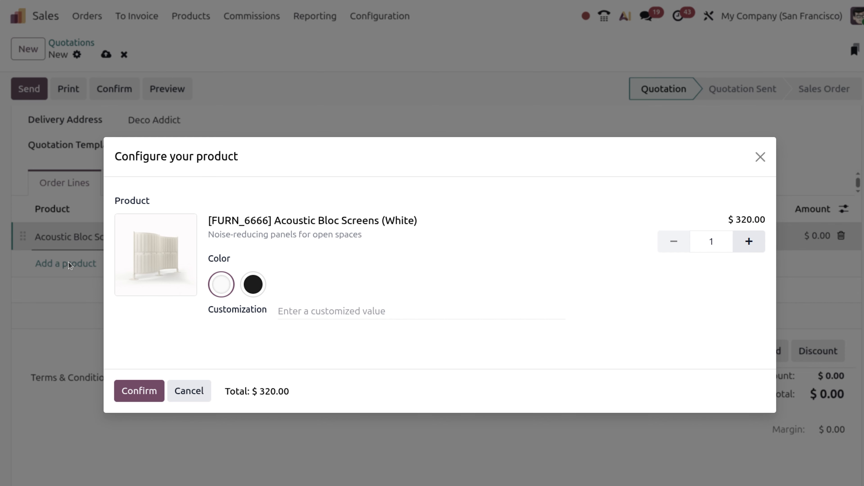
left_click(261, 288)
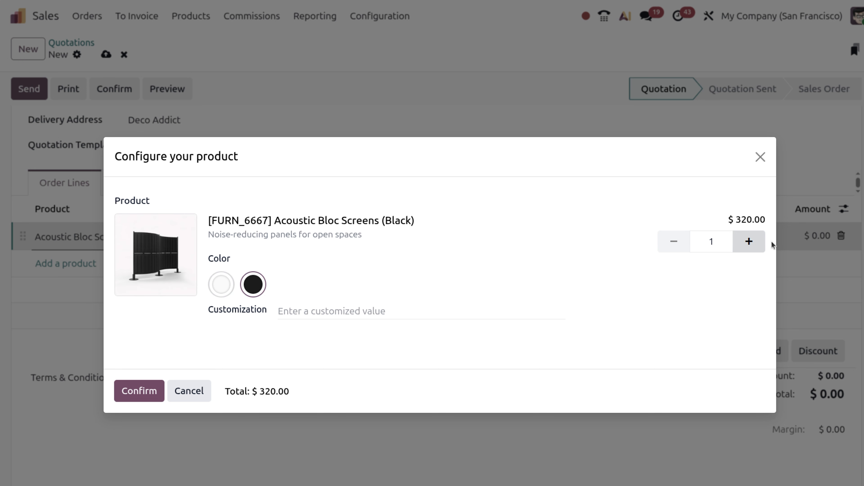
left_click(757, 243)
double_click(749, 241)
left_click(749, 241)
left_click(758, 244)
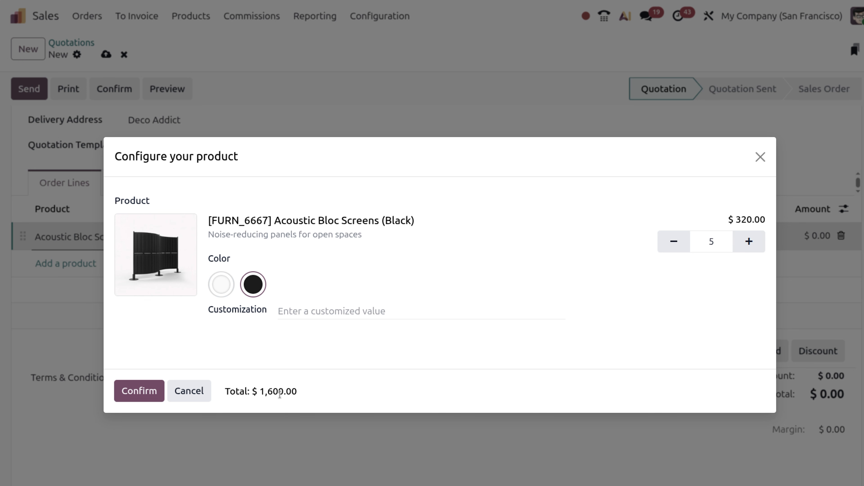
left_click(140, 391)
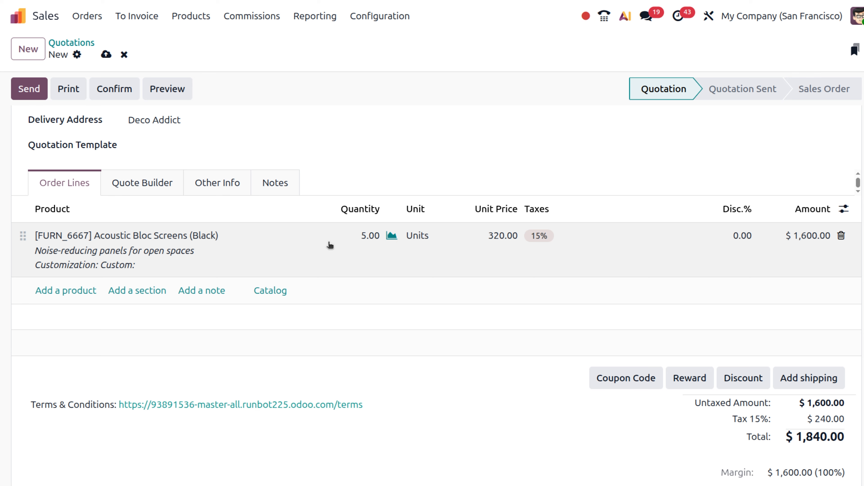
- Remove the 15% tax from the Acoustic Bloc Screens line and confirm the quotation as a sales order
left_click(562, 241)
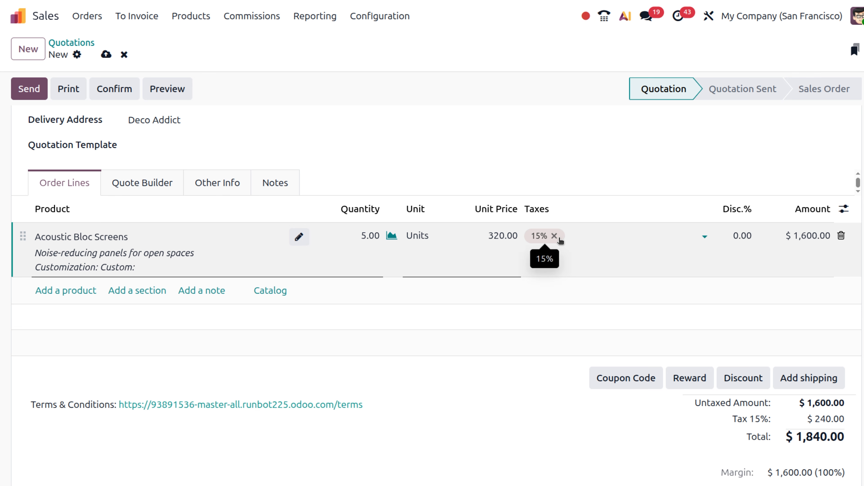
left_click(554, 236)
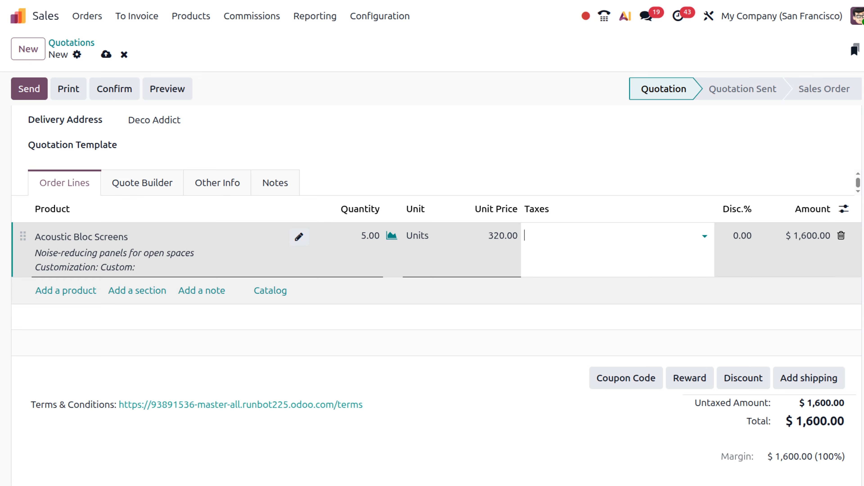
scroll(814, 435, "down", 3)
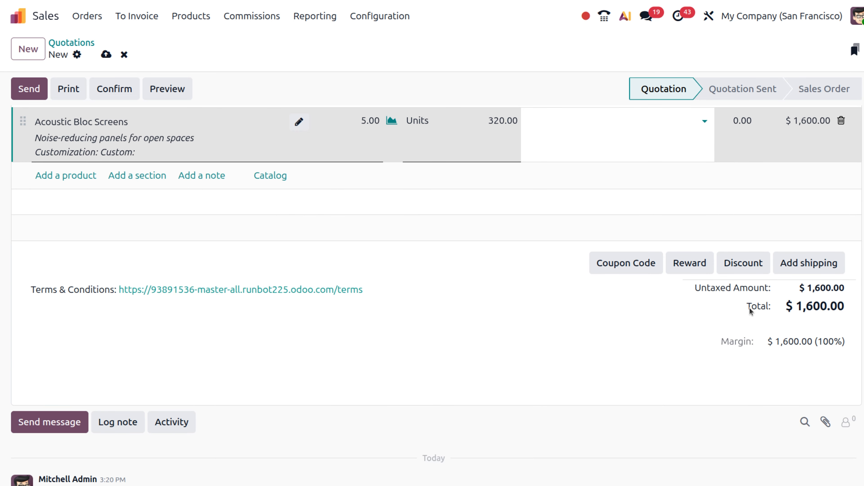
scroll(749, 308, "up", 5)
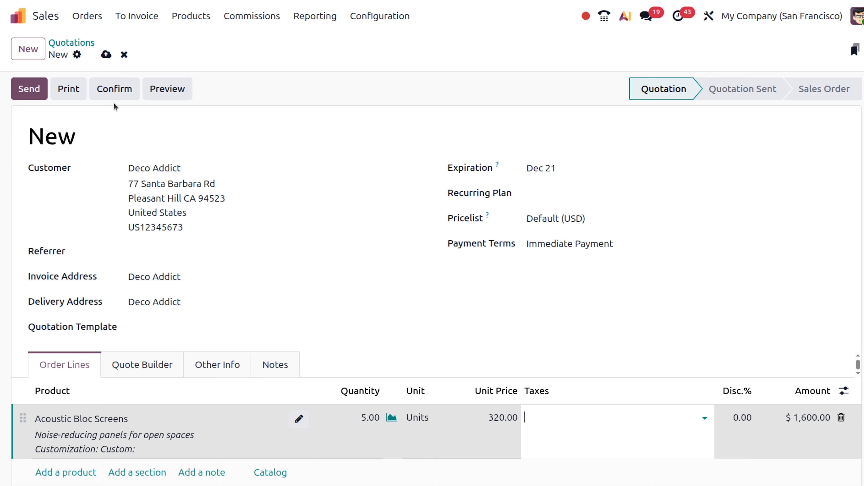
left_click(115, 92)
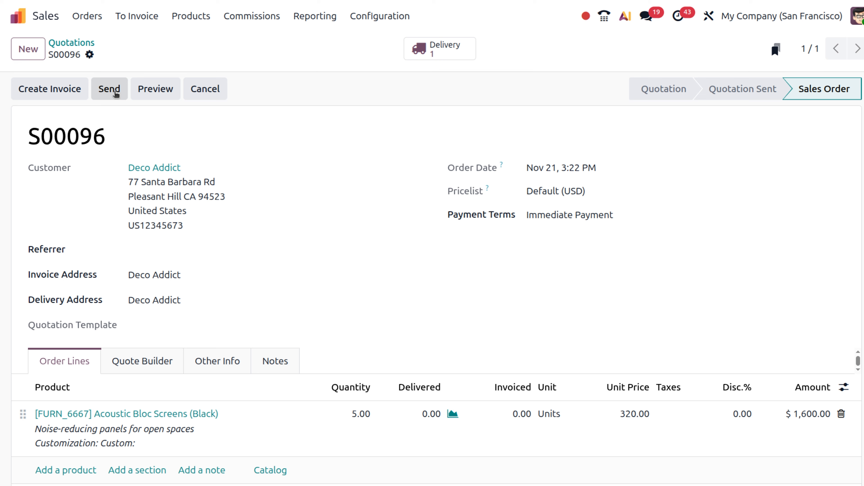
- Create a draft percentage down payment invoice of 30% from the sales order
left_click(67, 89)
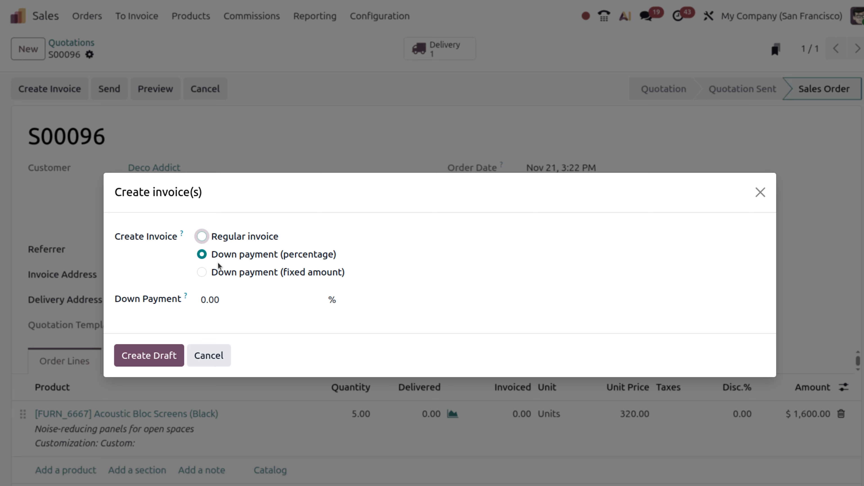
left_click(232, 300)
key("BackSpace")
type("30")
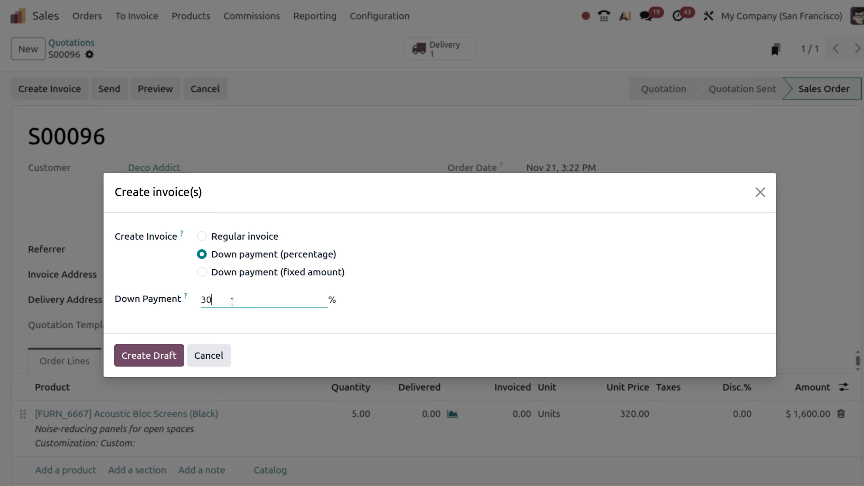
left_click(148, 356)
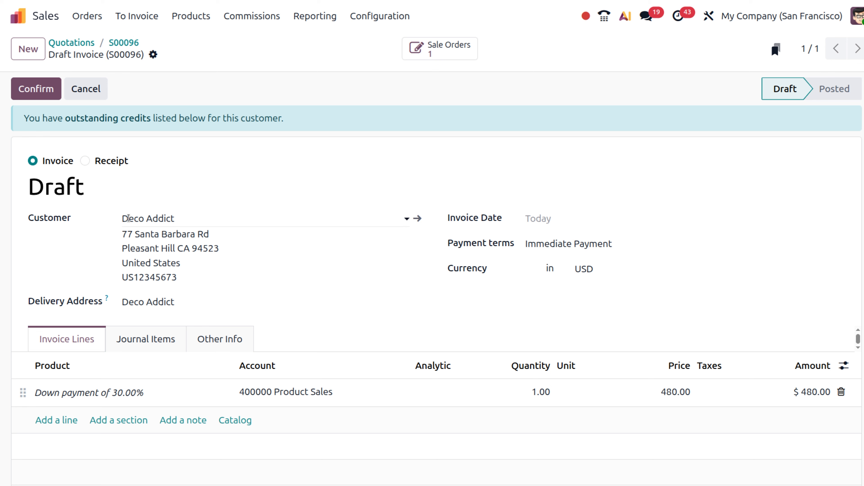
- Confirm the draft down payment invoice and register its full payment through the Bank journal with Manual Payment
scroll(128, 219, "down", 5)
scroll(128, 218, "up", 5)
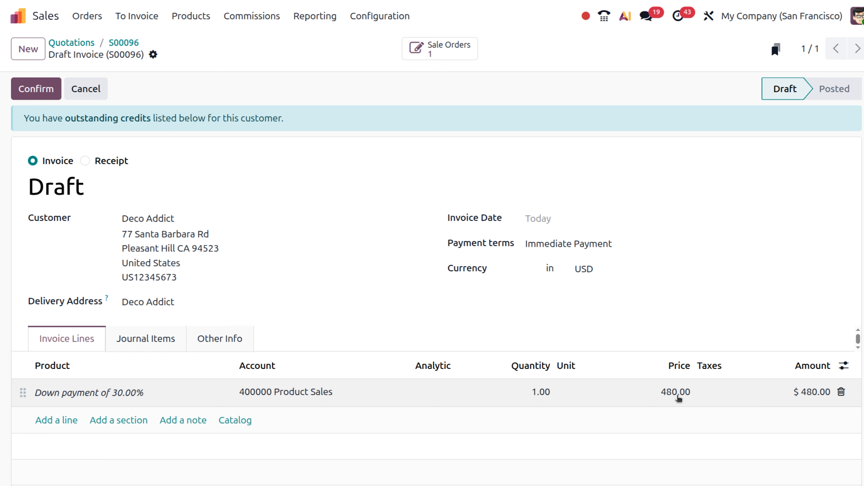
scroll(677, 399, "down", 7)
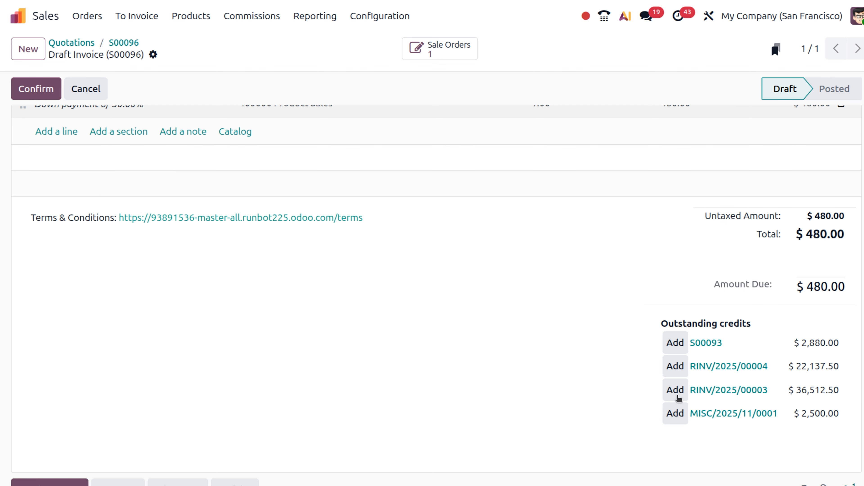
scroll(674, 395, "up", 1)
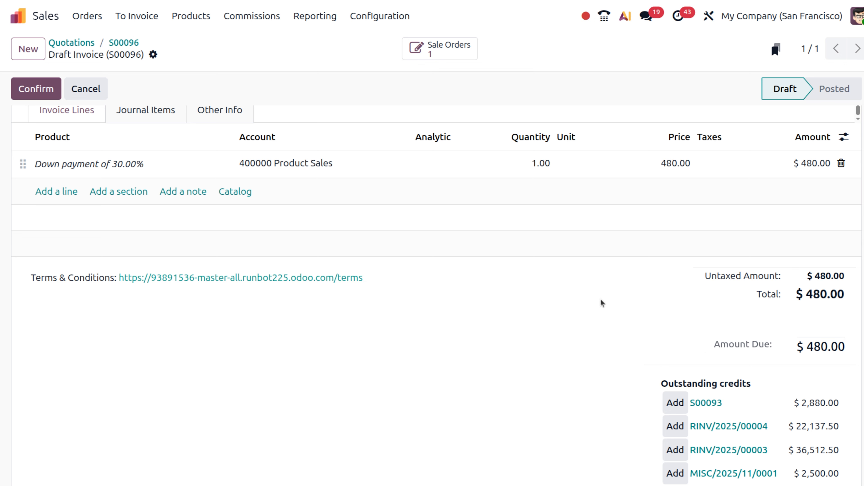
scroll(600, 299, "up", 6)
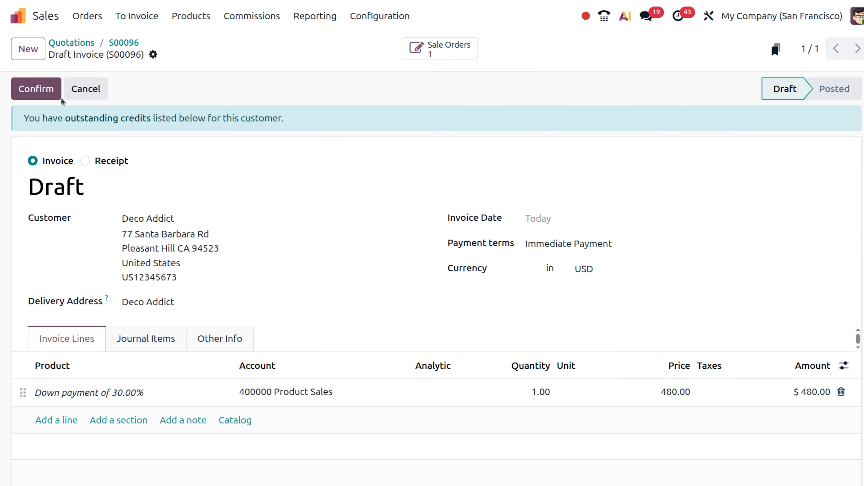
left_click(44, 89)
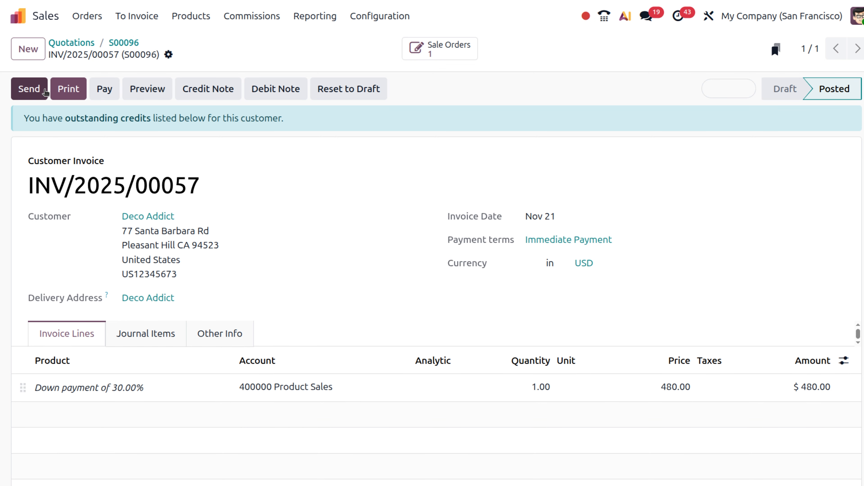
left_click(110, 91)
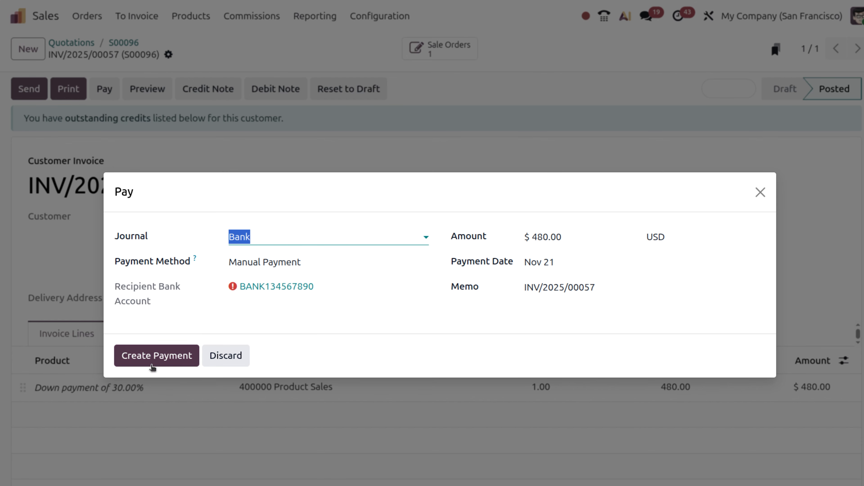
left_click(155, 355)
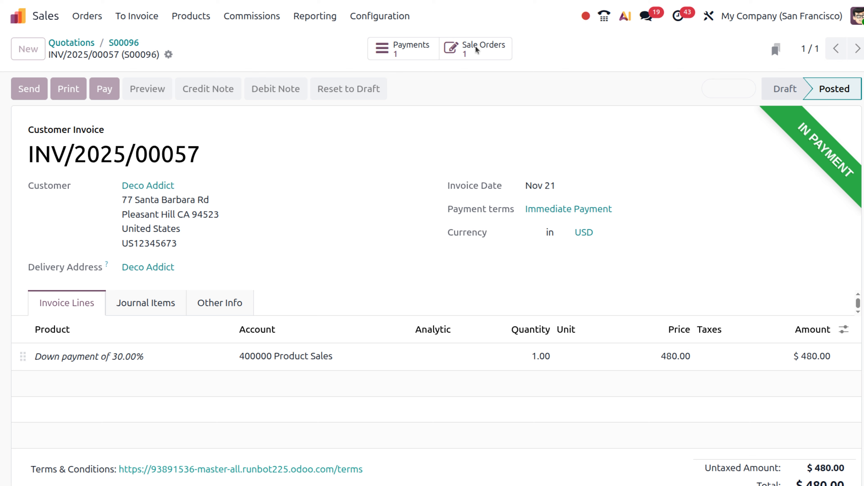
- Open the delivery linked to the sales order, set the Acoustic Bloc Screens quantity to 5 and validate the delivery
left_click(475, 46)
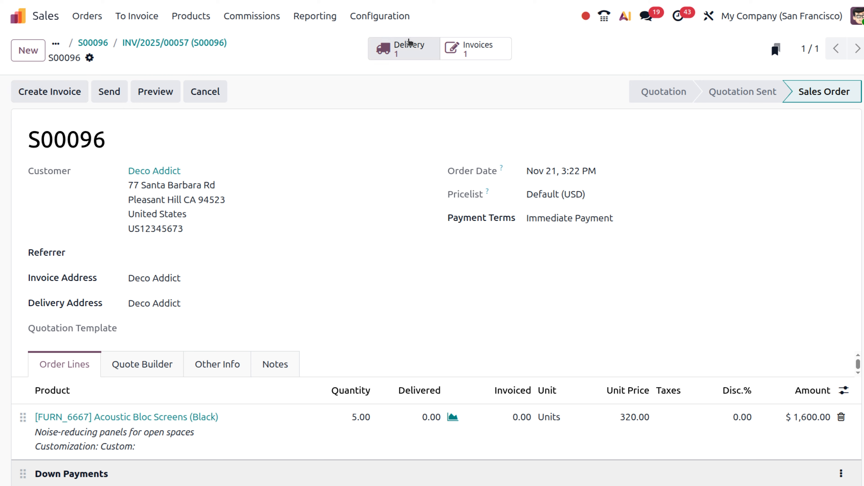
left_click(410, 53)
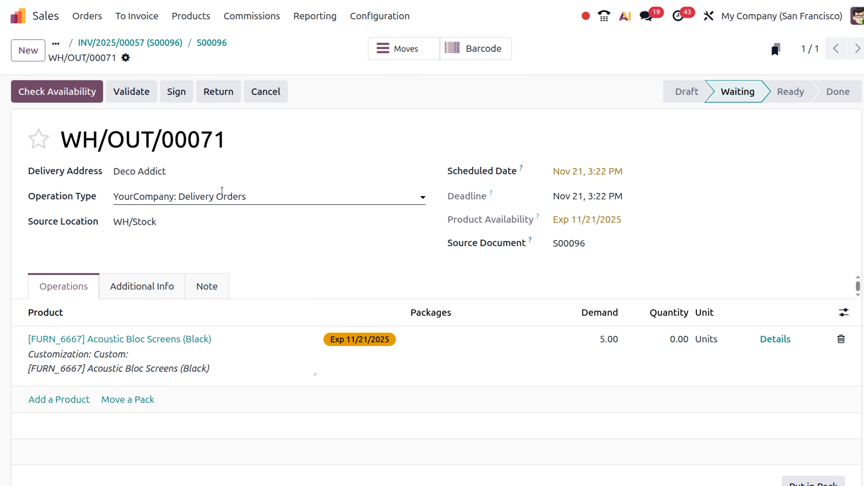
left_click(90, 96)
left_click(679, 340)
type("5")
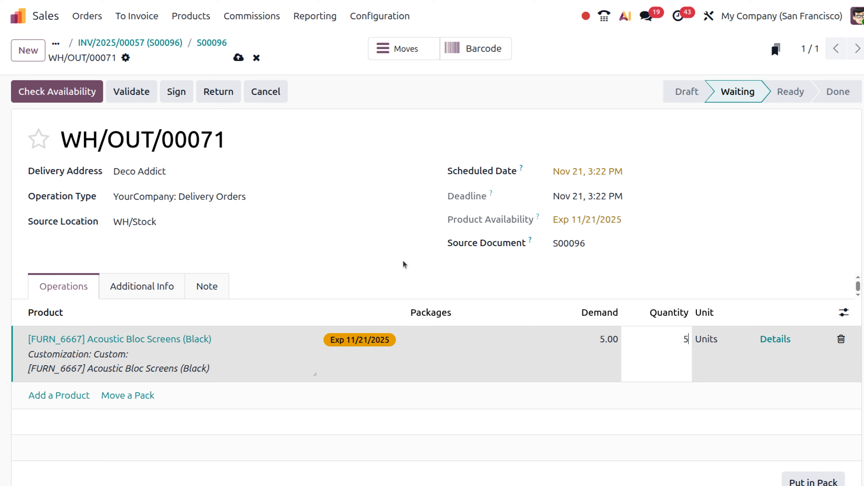
left_click(121, 93)
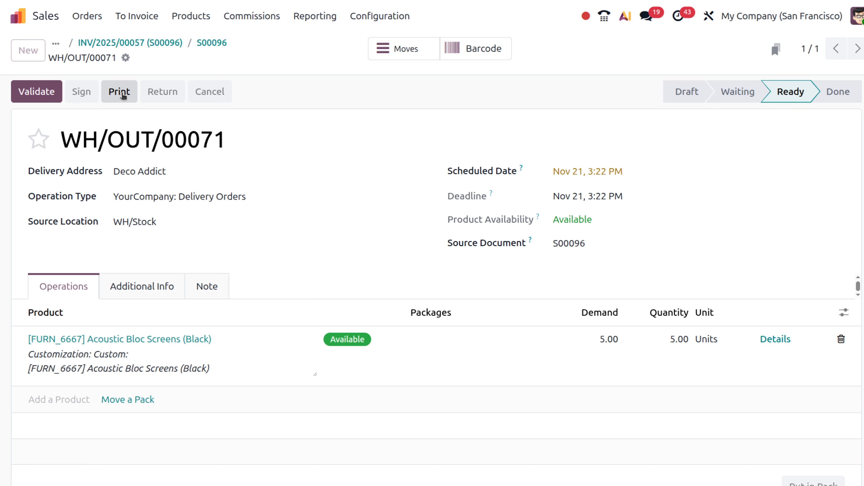
left_click(38, 92)
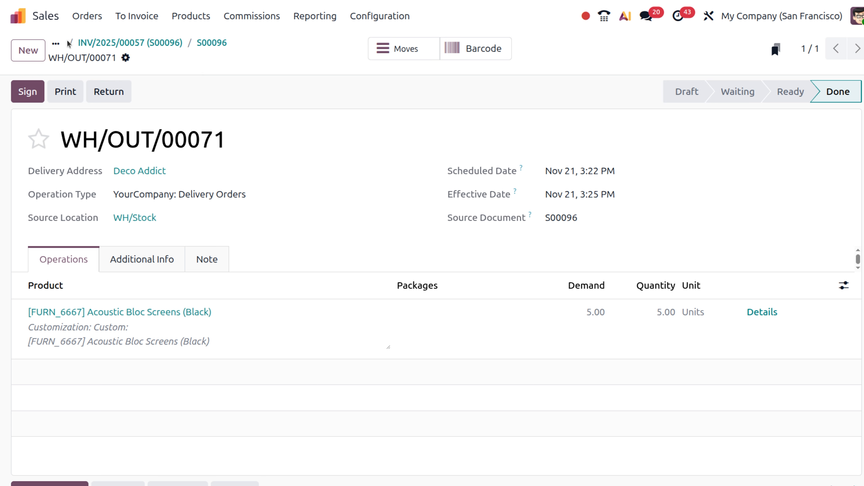
- Return to the sales order, create a draft regular invoice and review its product and down payment lines
left_click(56, 43)
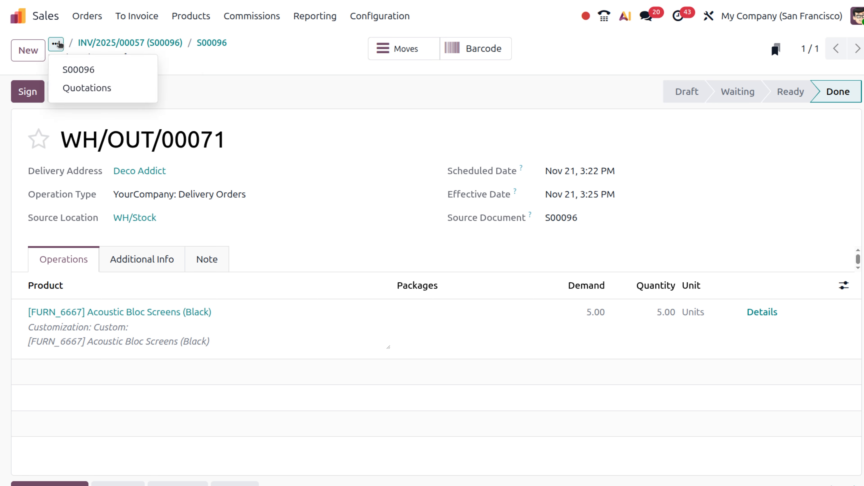
left_click(85, 70)
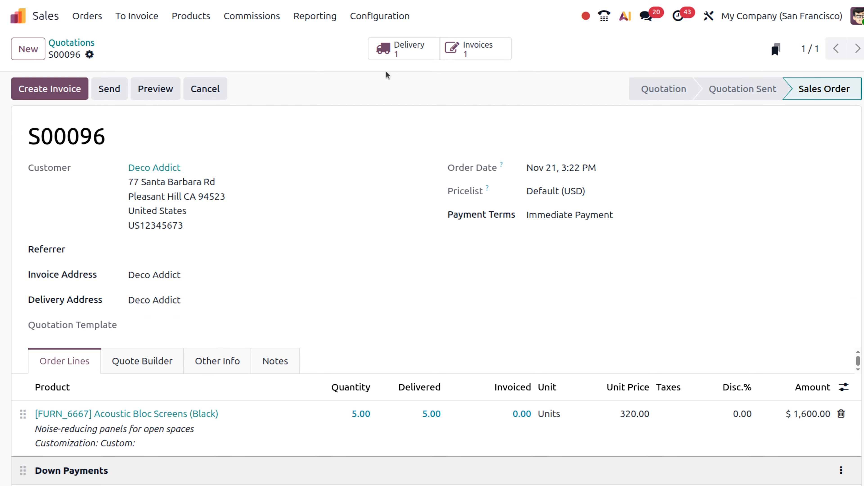
left_click(56, 91)
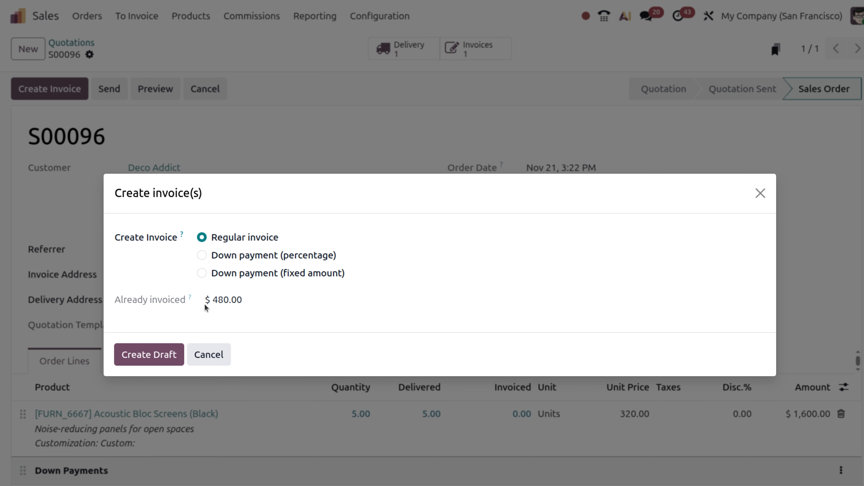
left_click(138, 358)
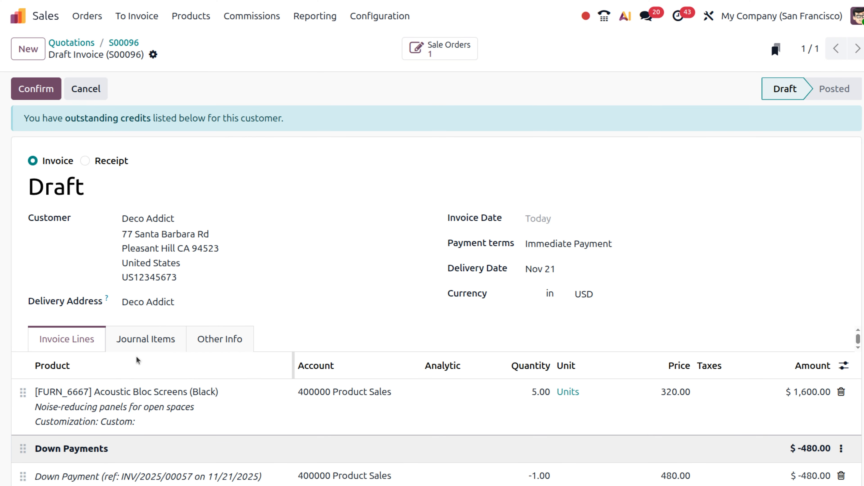
scroll(183, 269, "down", 3)
scroll(183, 269, "up", 3)
scroll(121, 265, "down", 3)
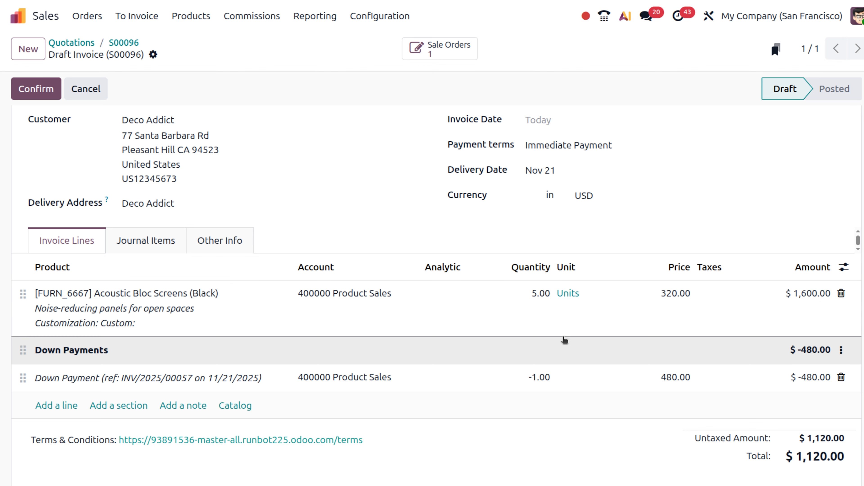
- Check the draft final invoice's total, amount due and outstanding credits, and confirm the invoice
scroll(565, 343, "down", 2)
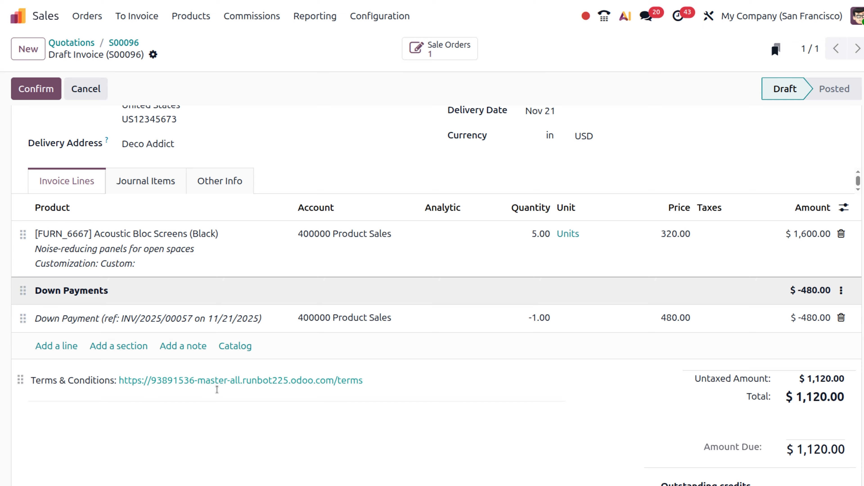
scroll(218, 393, "down", 1)
scroll(217, 391, "down", 5)
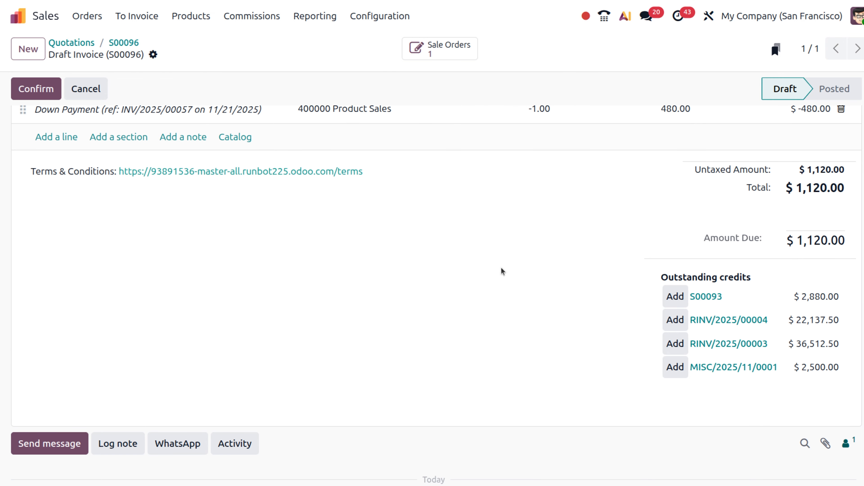
scroll(501, 268, "up", 10)
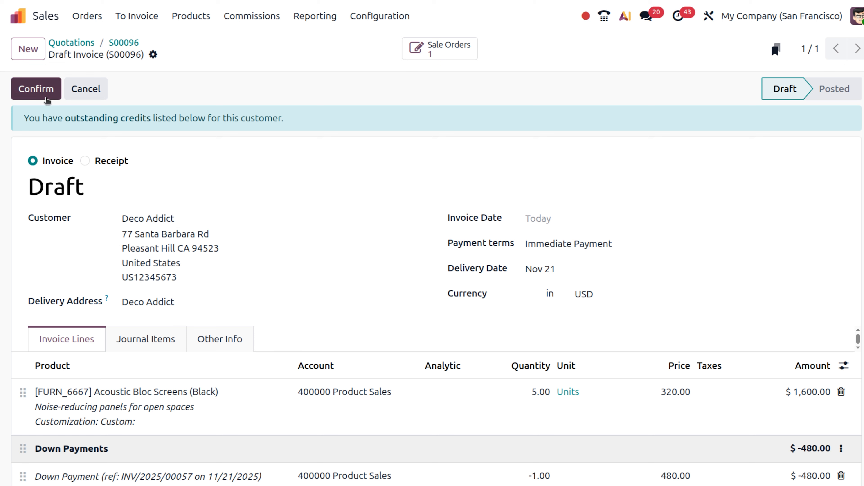
left_click(42, 90)
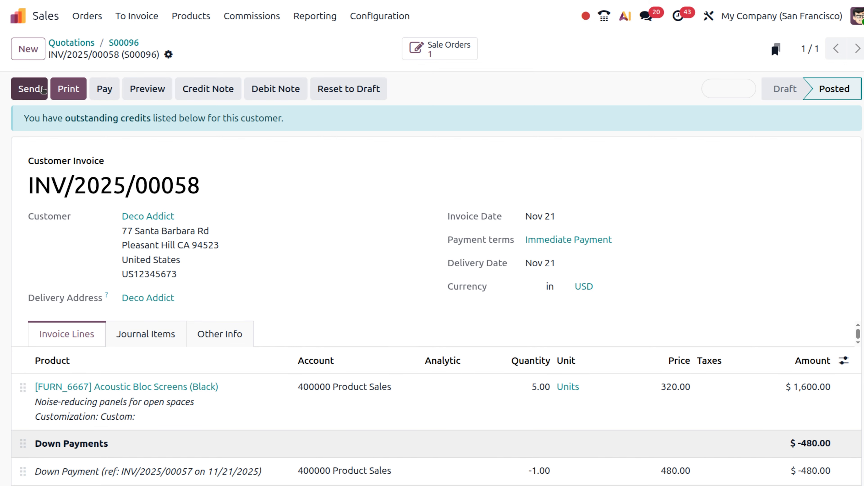
- Register the final invoice's full payment through the Bank journal with Manual Payment, and go back to the linked sales order
scroll(146, 196, "down", 5)
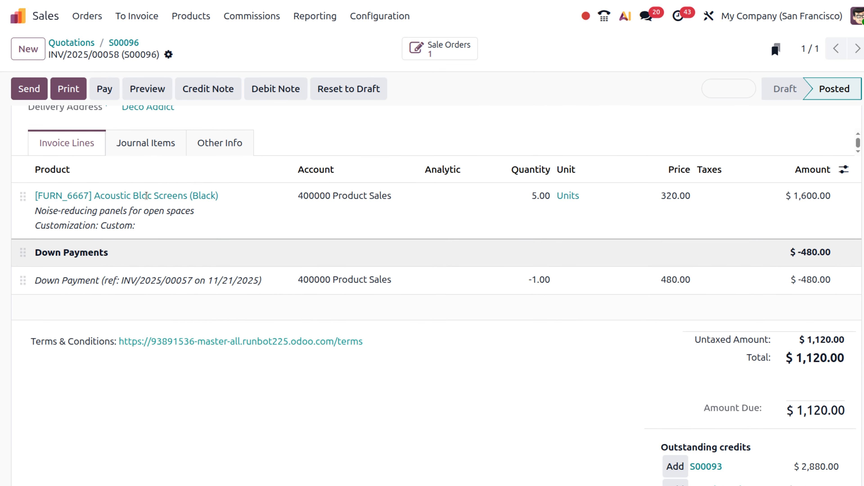
scroll(147, 196, "up", 2)
scroll(146, 196, "up", 3)
left_click(103, 89)
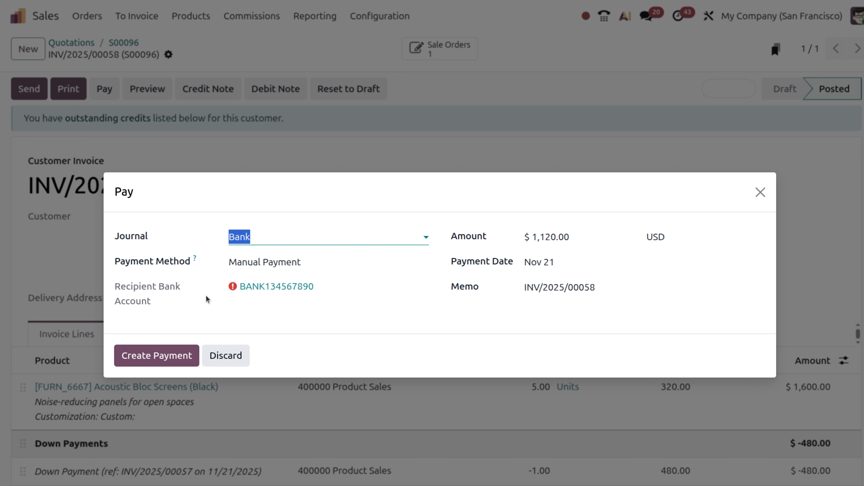
left_click(134, 361)
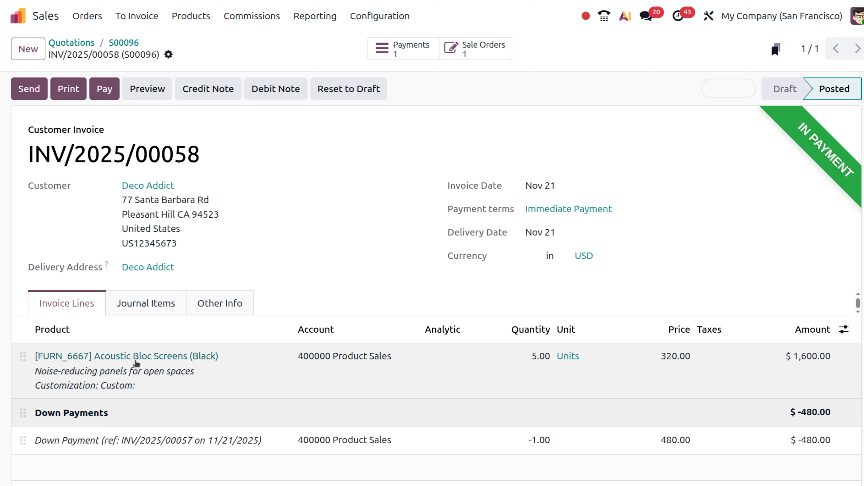
left_click(482, 53)
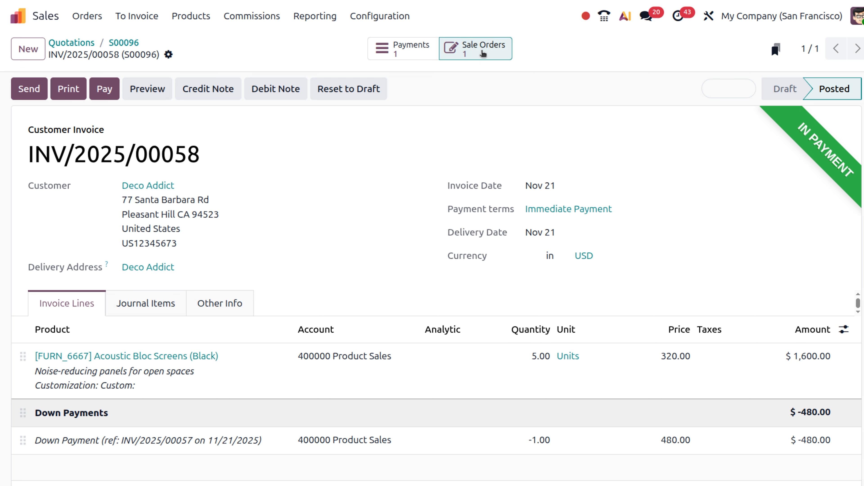